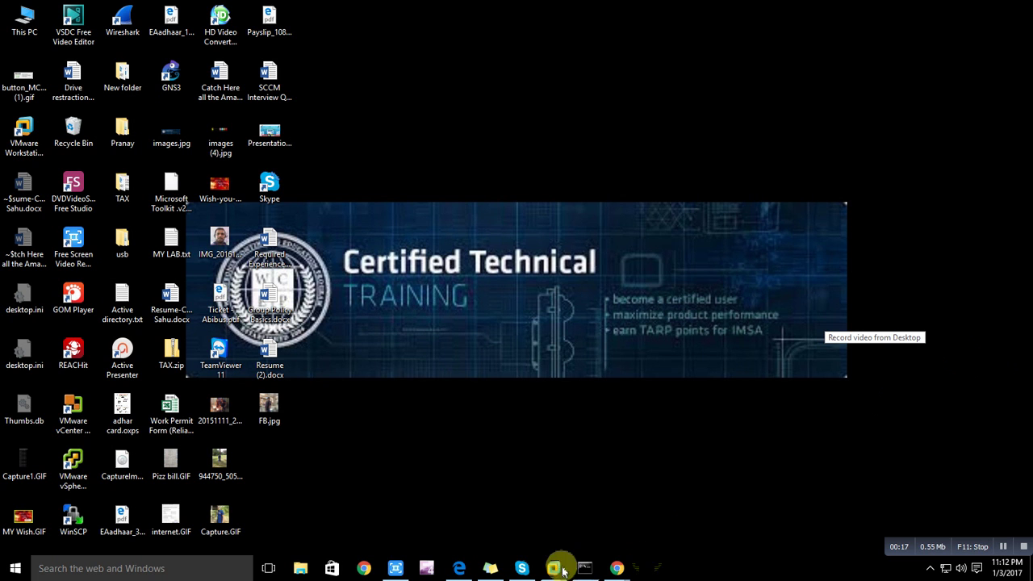
Switch to the RDS virtual machine and show the Remote Desktop Services overview in Server Manager
mouse_move(554, 565)
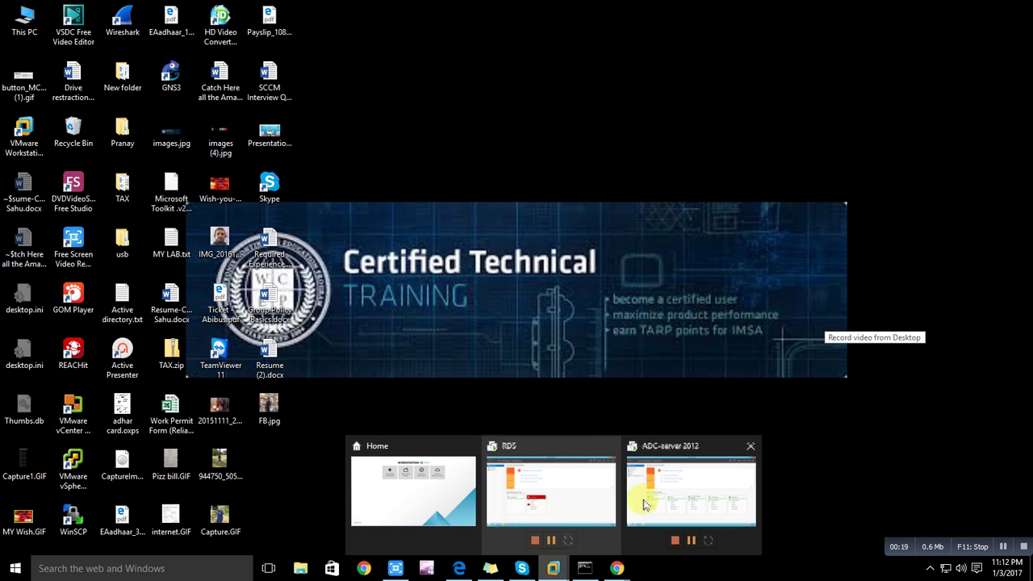
left_click(557, 490)
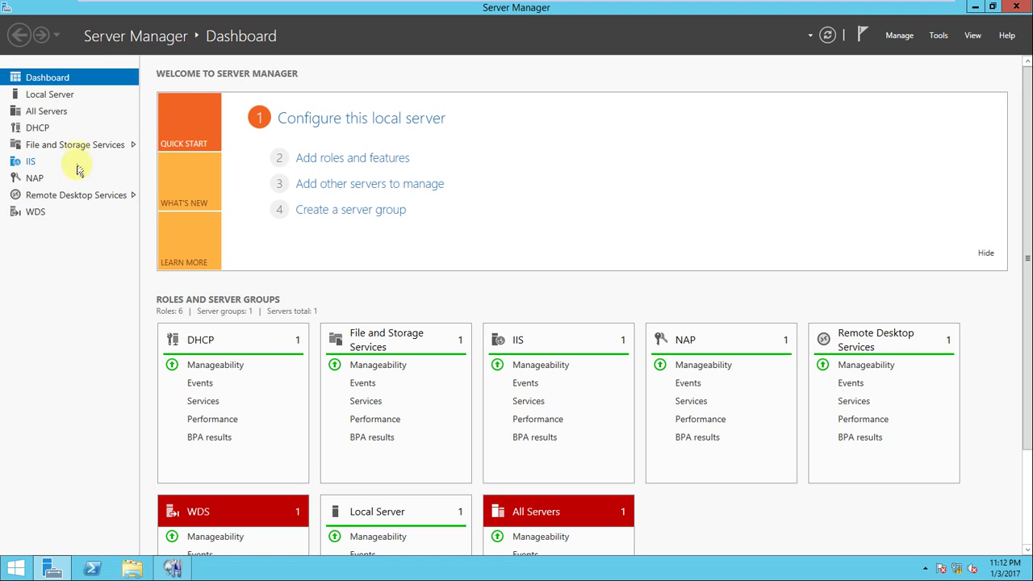
left_click(105, 196)
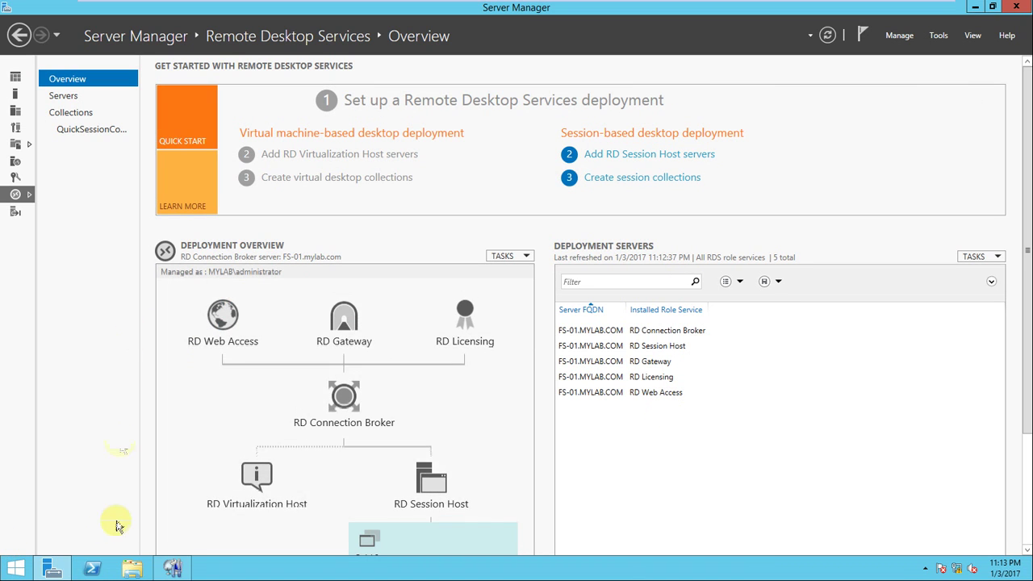
Launch the Local Group Policy Editor with gpedit.msc, maximize it, and widen the policy tree so folder names are fully readable
key("super+r")
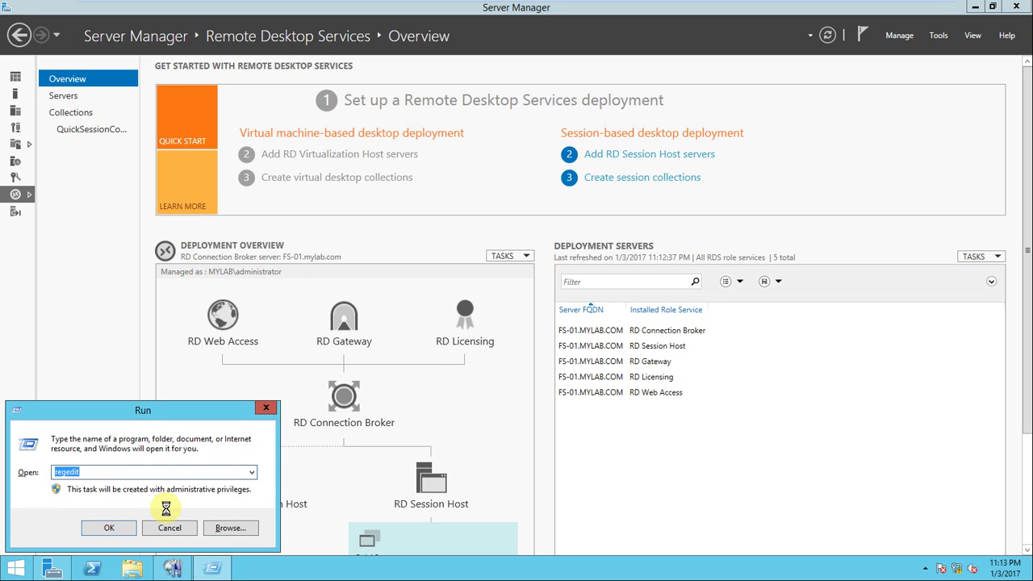
type("gp")
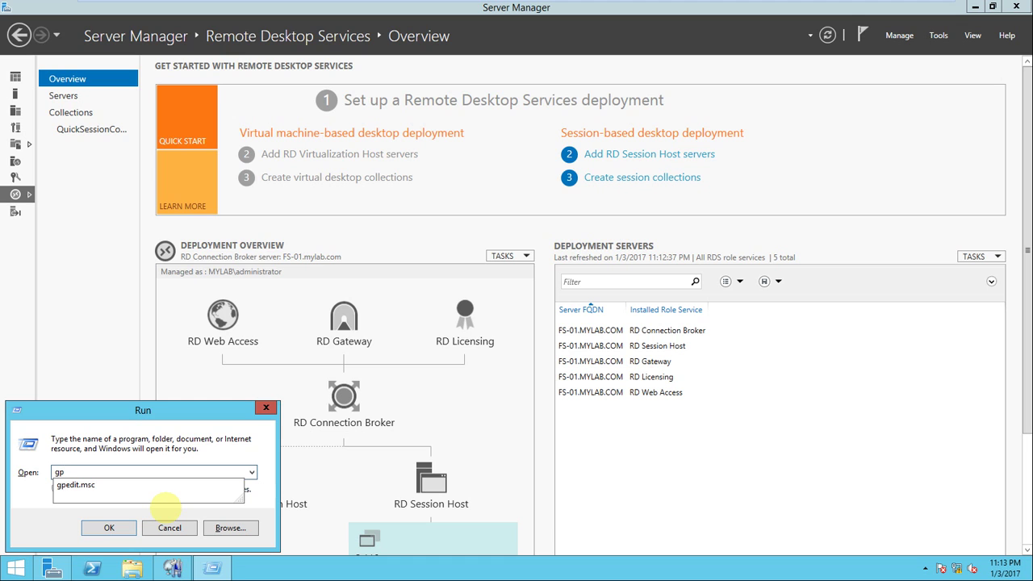
type("edit.msc")
key("Return")
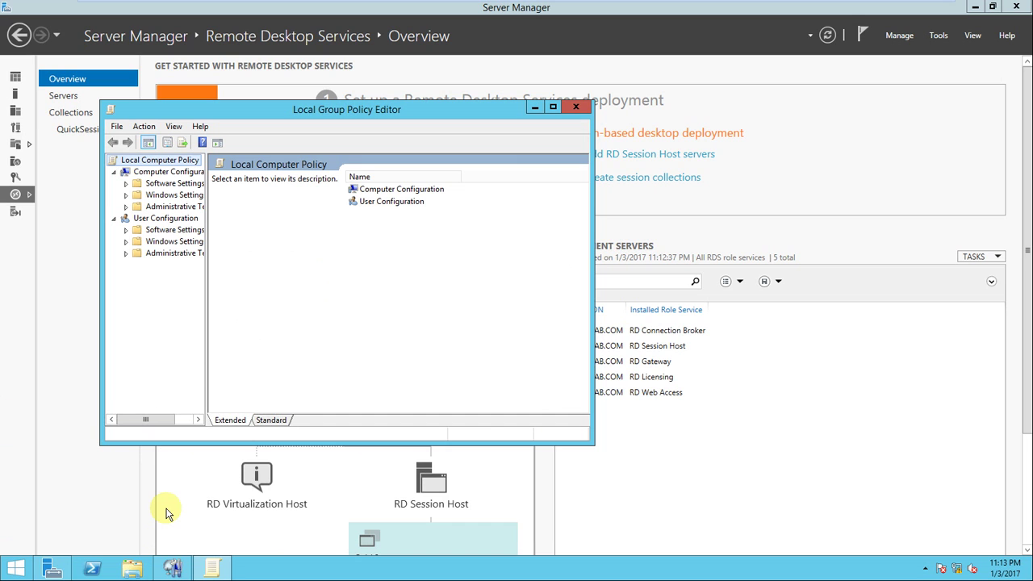
left_click(552, 108)
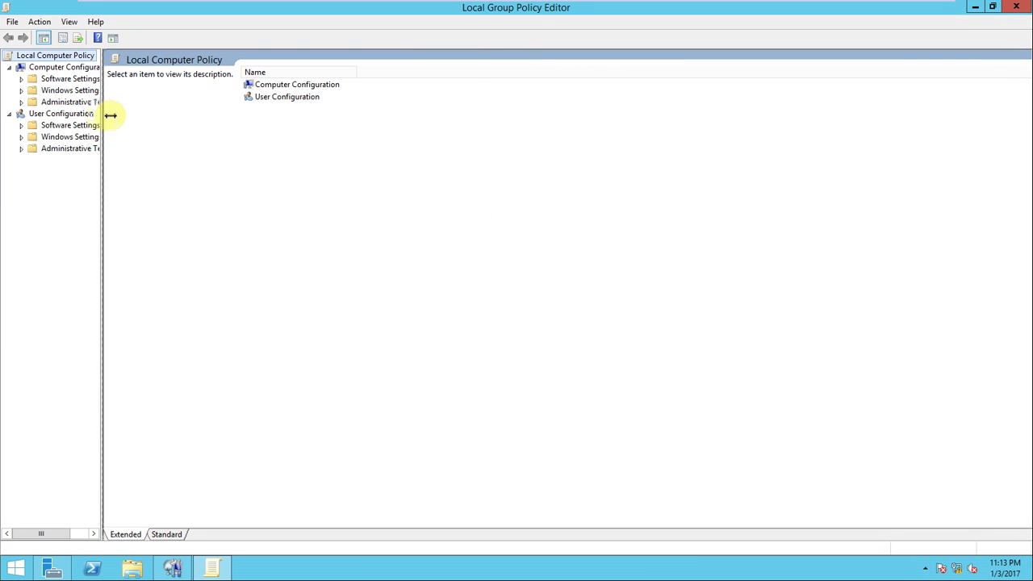
left_click_drag(106, 113, 240, 115)
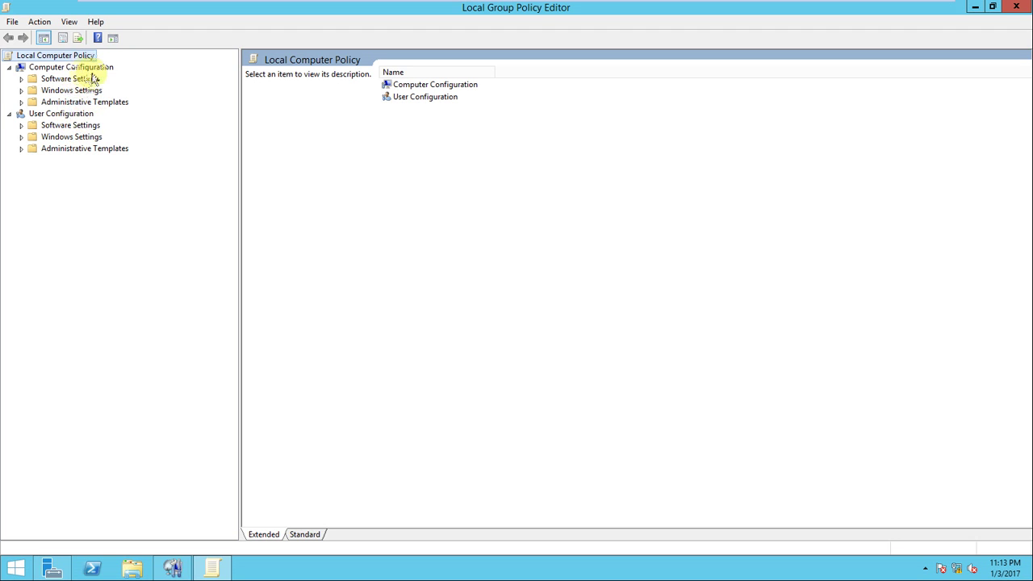
Under Computer Configuration, open Administrative Templates > Windows Components > Remote Desktop Services > Remote Desktop Session Host > Connections
left_click(65, 105)
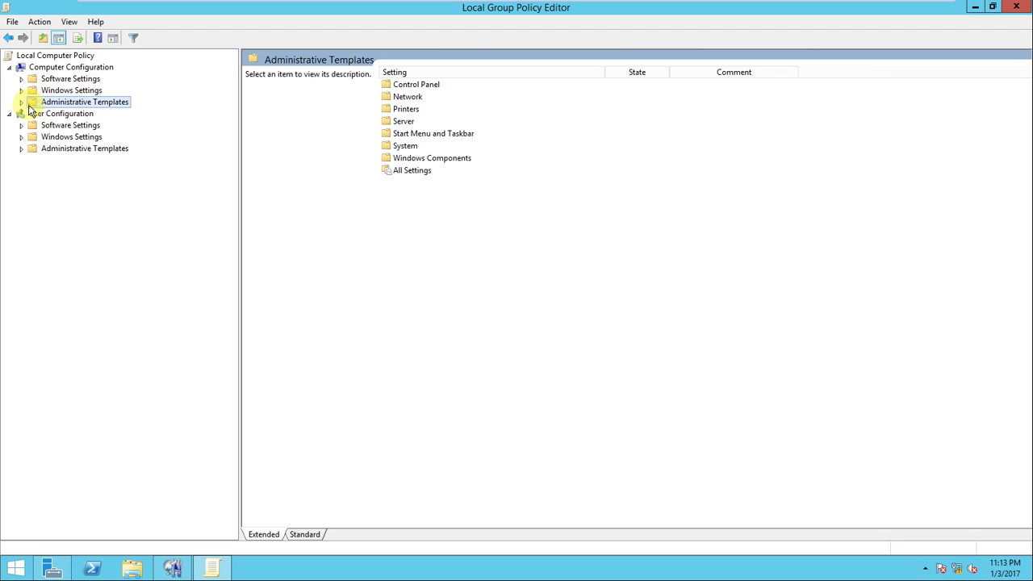
left_click(21, 102)
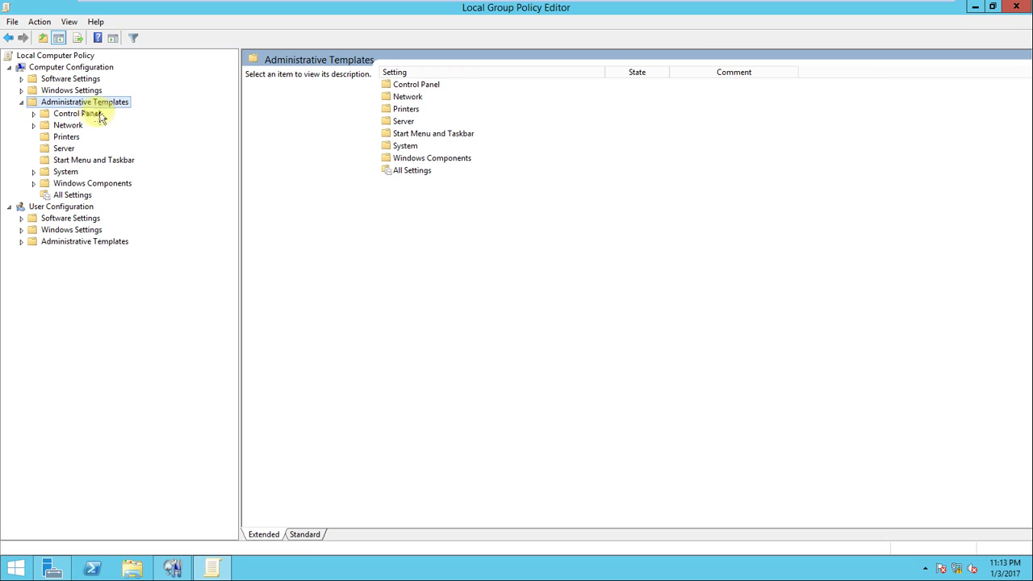
left_click(105, 184)
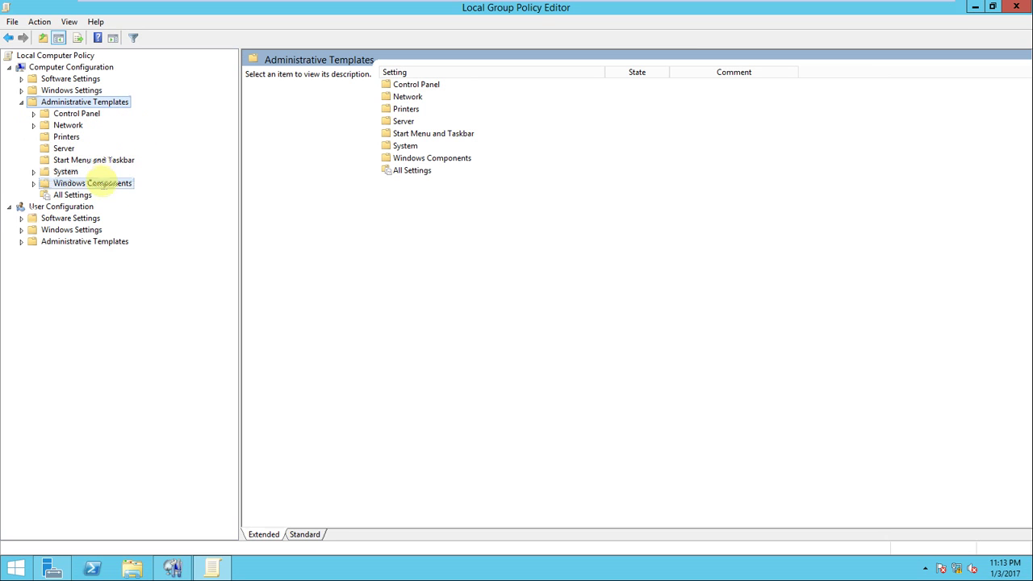
left_click(33, 184)
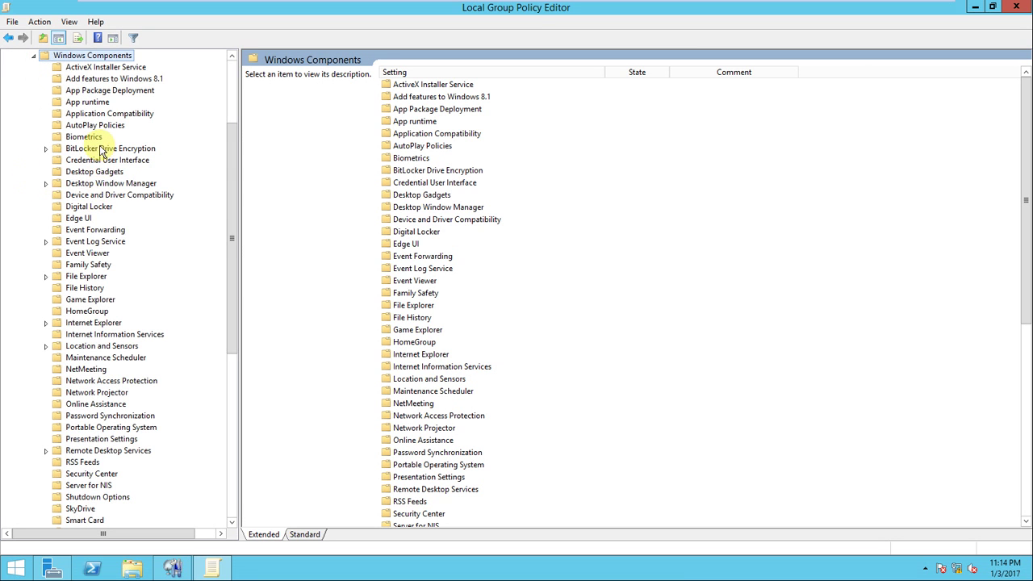
scroll(153, 287, "down", 3)
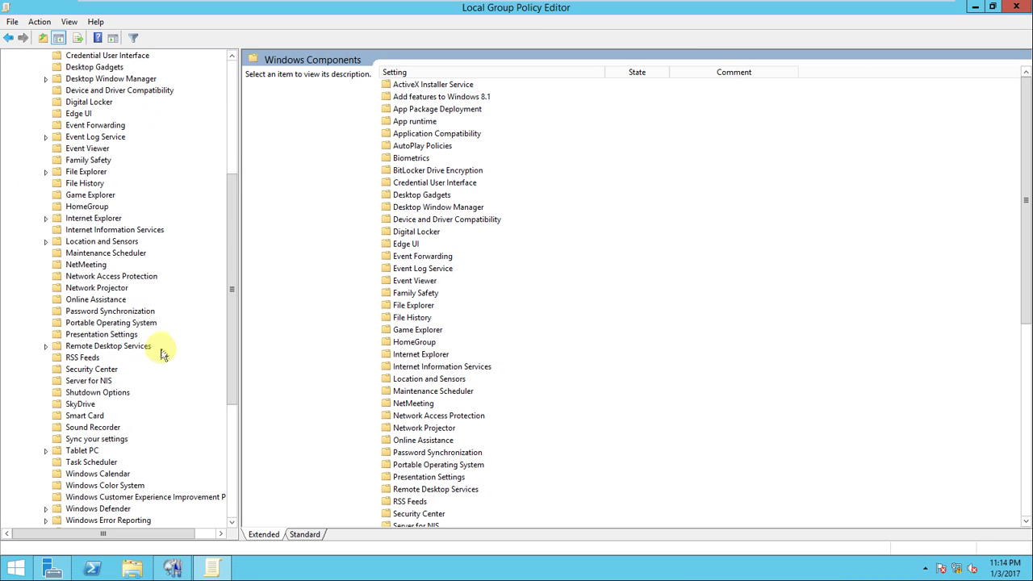
left_click(68, 347)
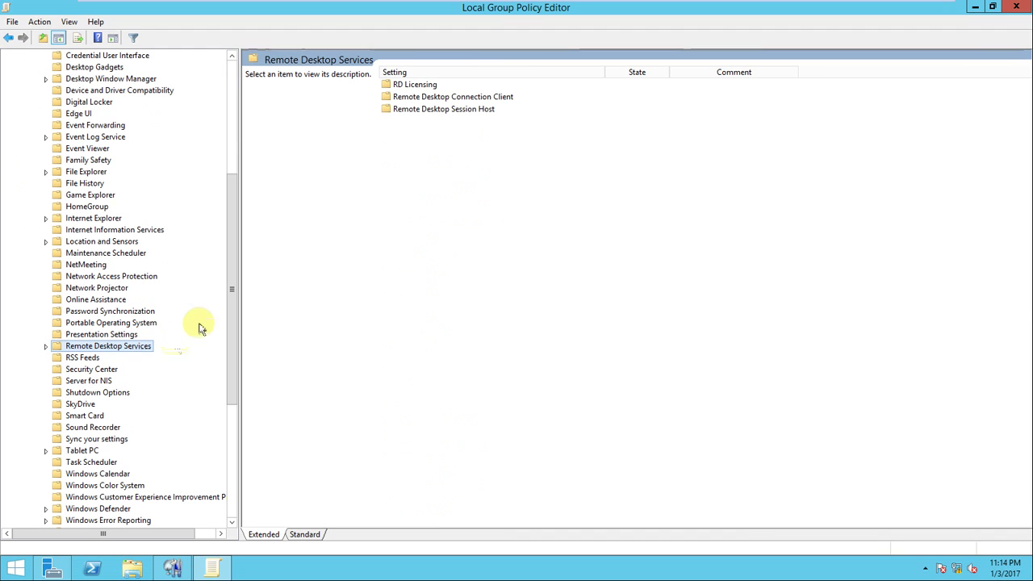
left_click(47, 347)
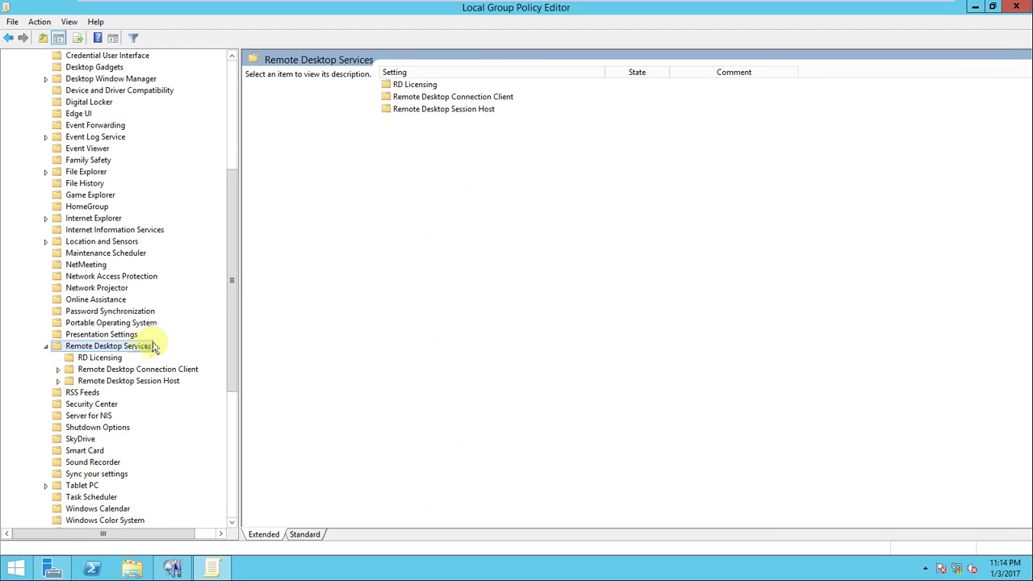
scroll(161, 345, "down", 2)
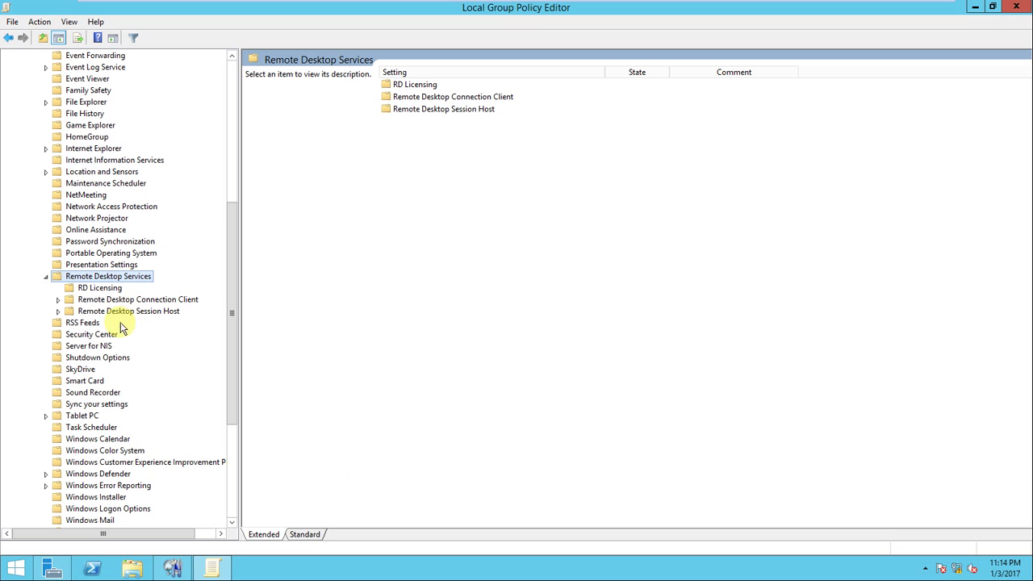
left_click(57, 311)
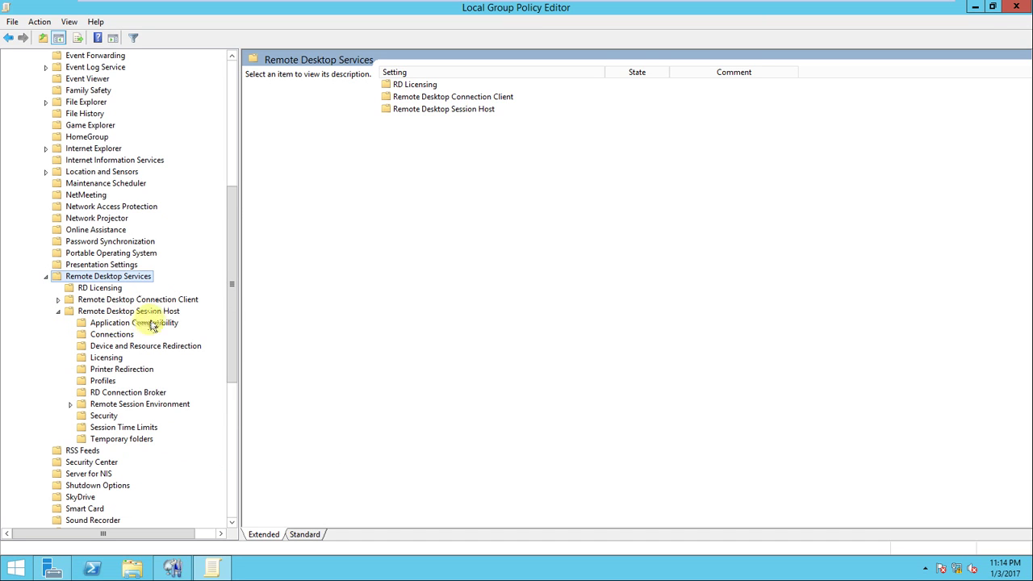
left_click(111, 334)
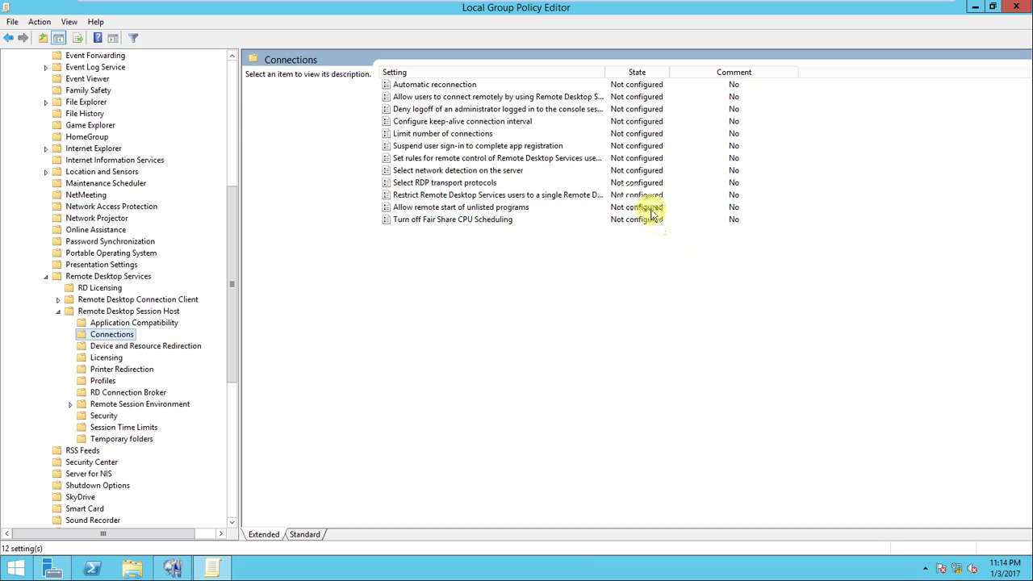
Set the policy "Restrict Remote Desktop Services users to a single Remote Desktop Services session" to Disabled and apply it
double_click(594, 197)
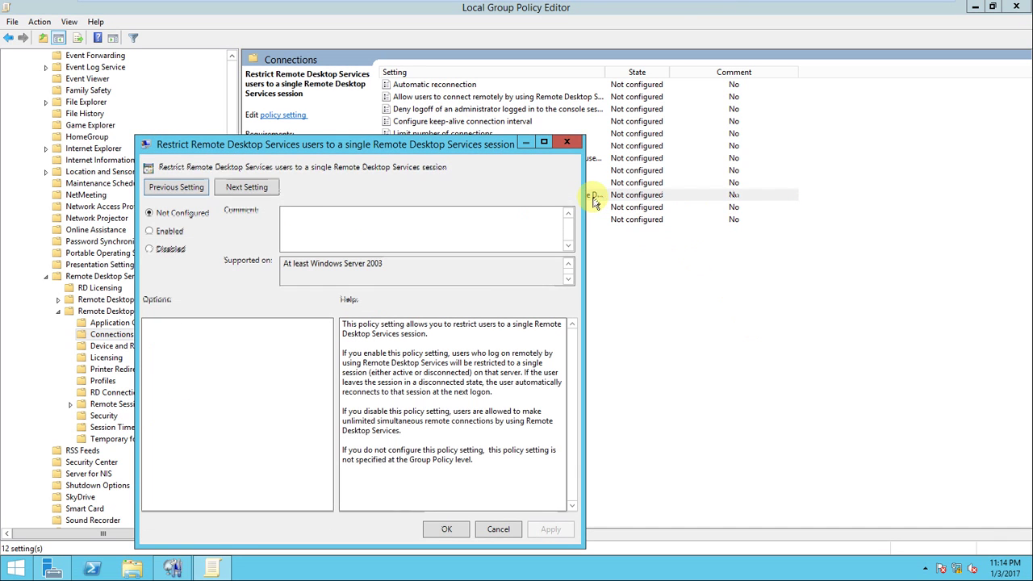
left_click_drag(478, 149, 582, 77)
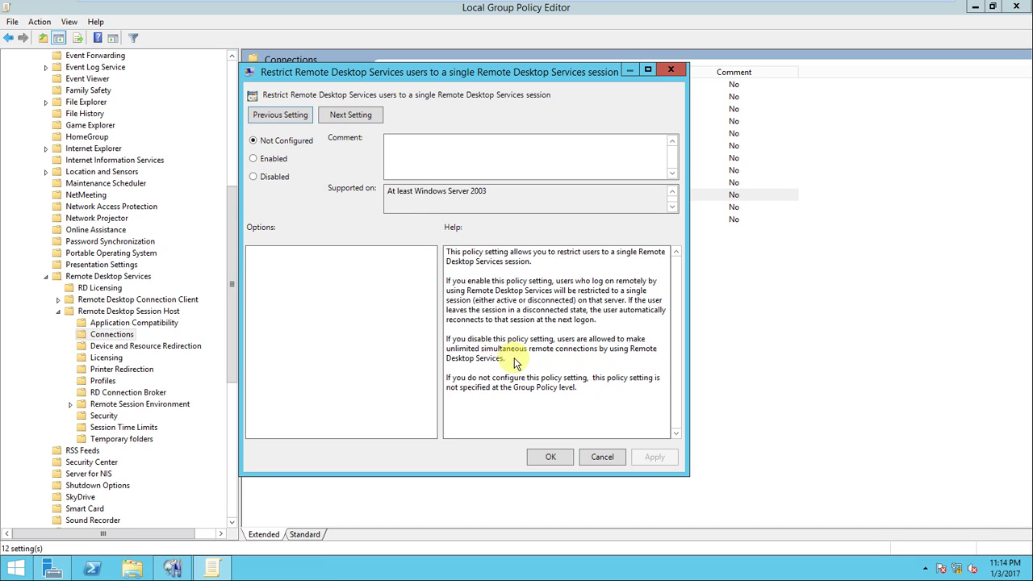
left_click_drag(507, 360, 447, 341)
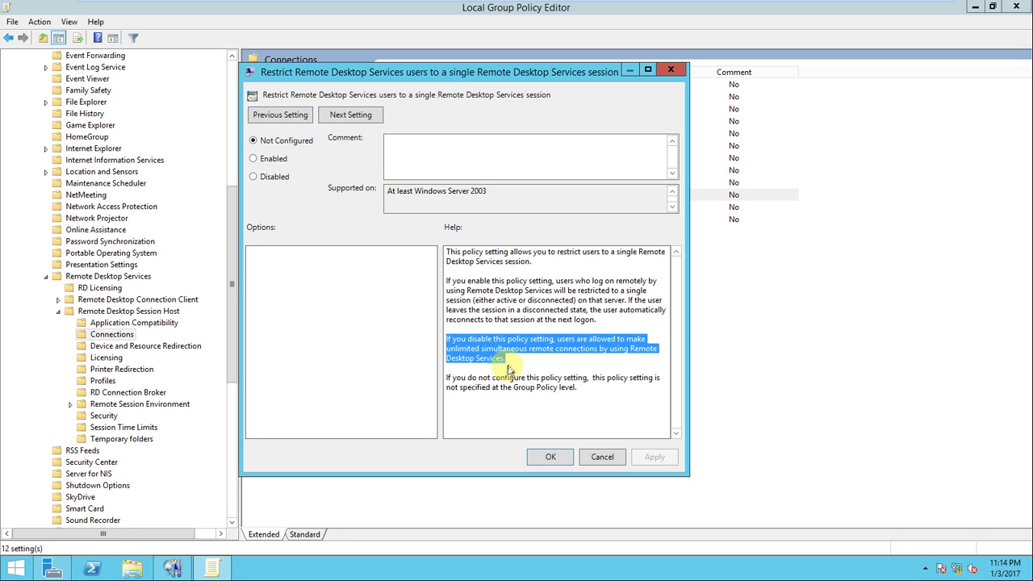
left_click(252, 177)
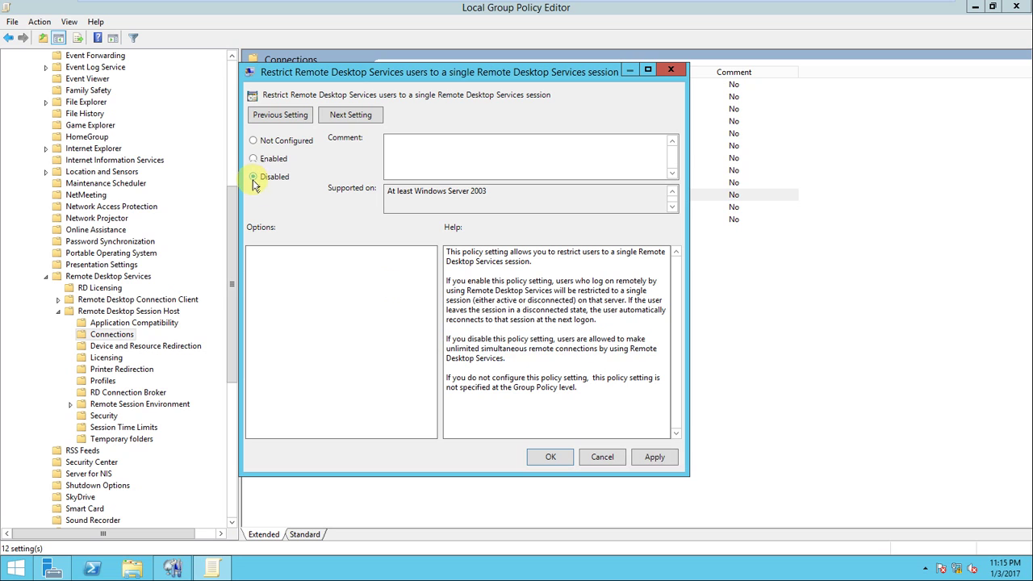
left_click(652, 456)
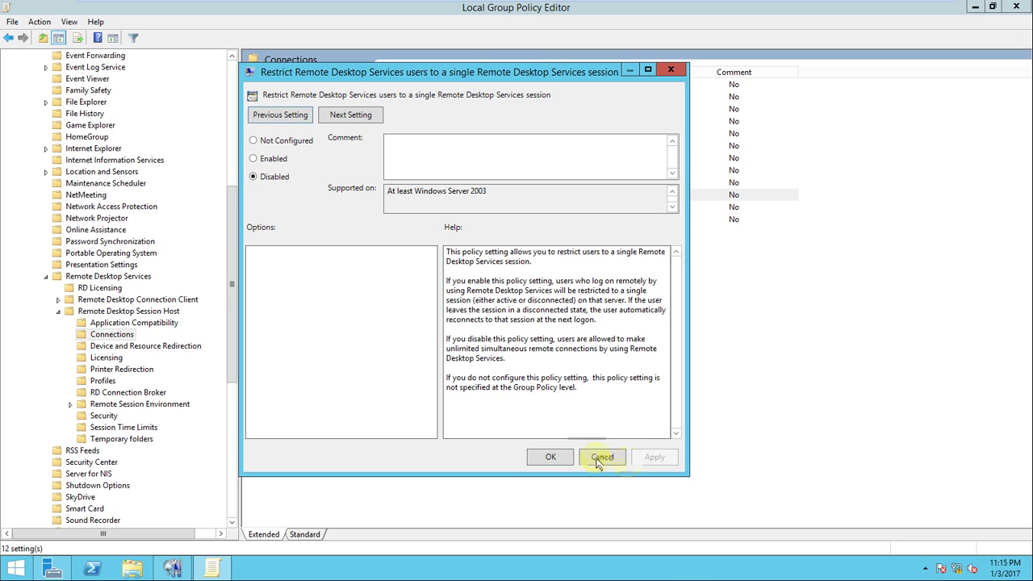
left_click(555, 458)
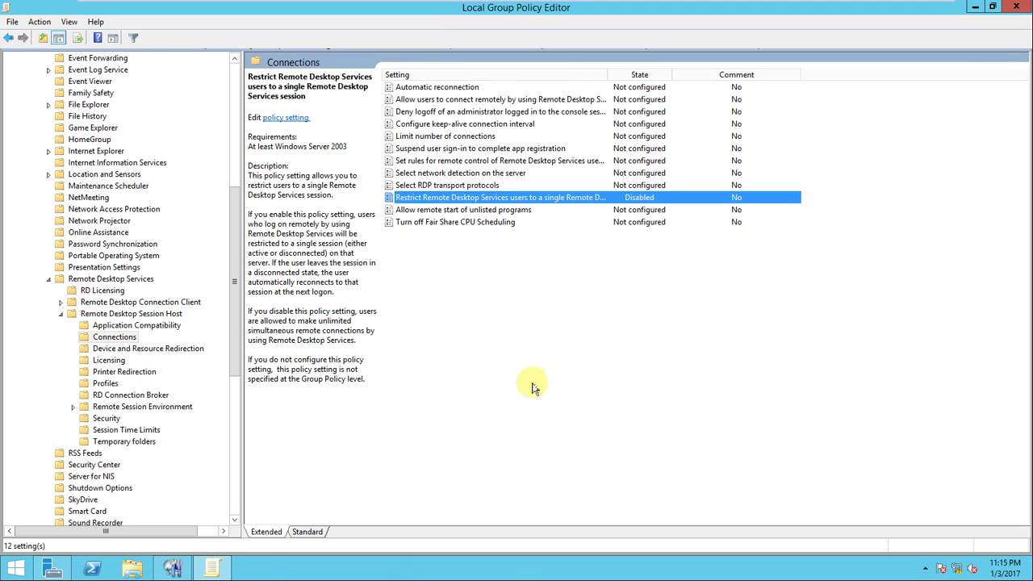
Launch the Registry Editor by running regedit
key("super+r")
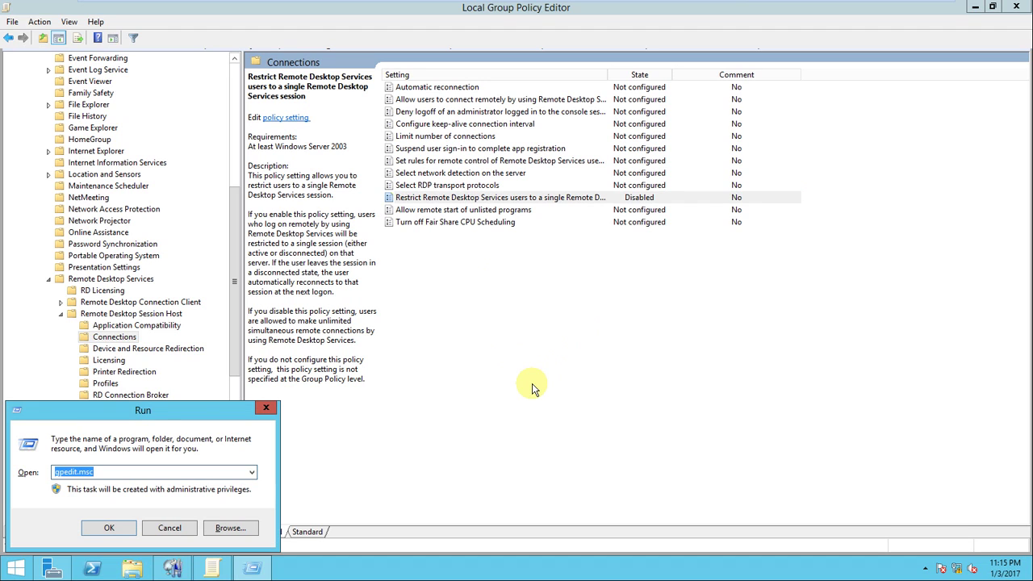
type("reg")
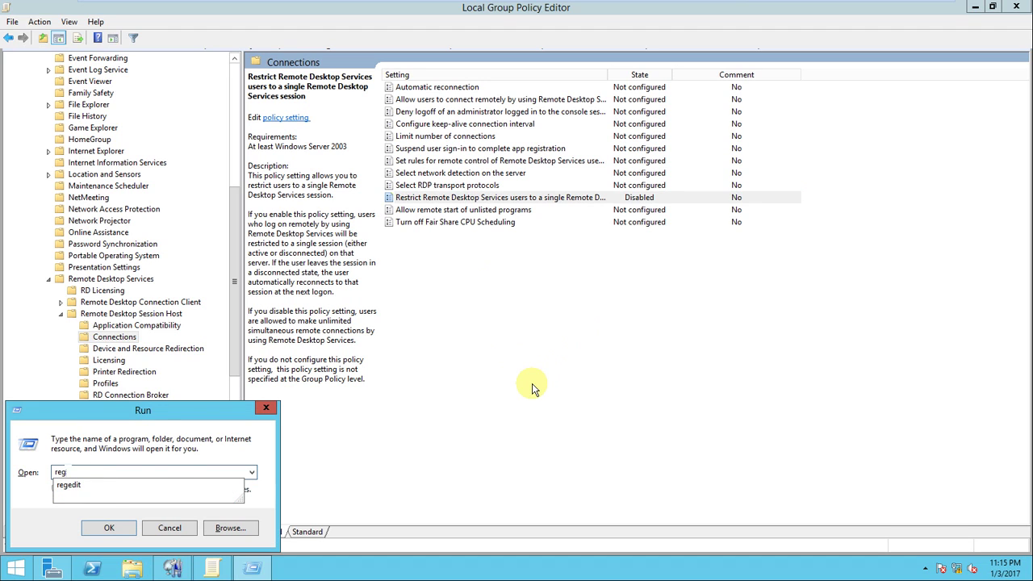
type("edit")
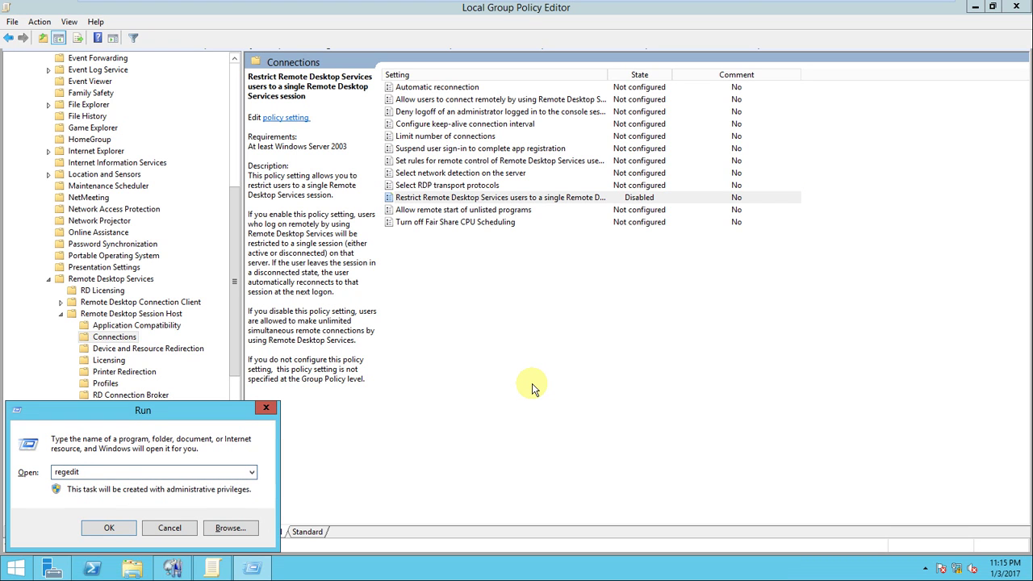
key("Return")
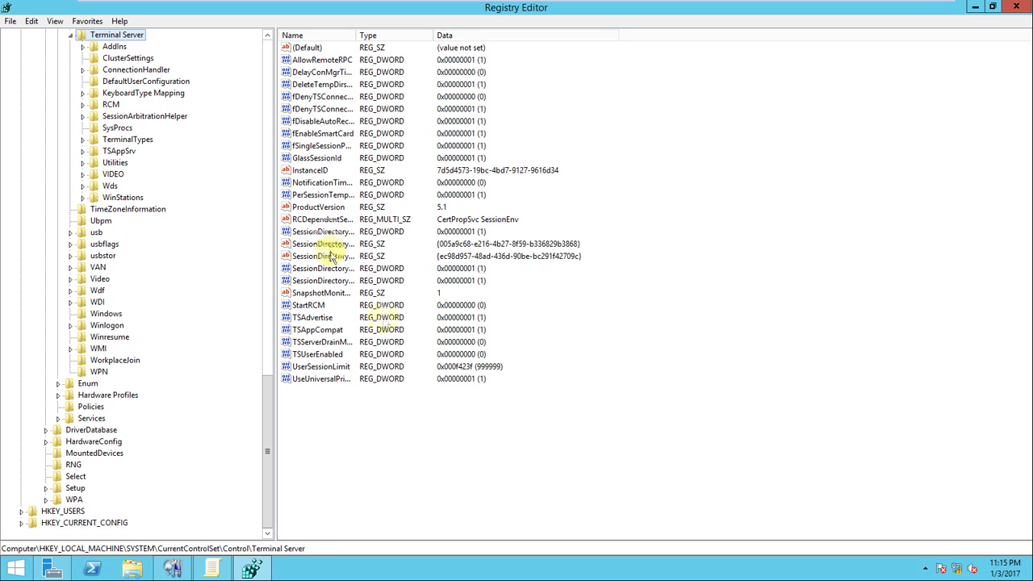
Collapse the expanded registry branches from Terminal Server back up to the HKEY_LOCAL_MACHINE hive
left_click_drag(275, 391, 281, 72)
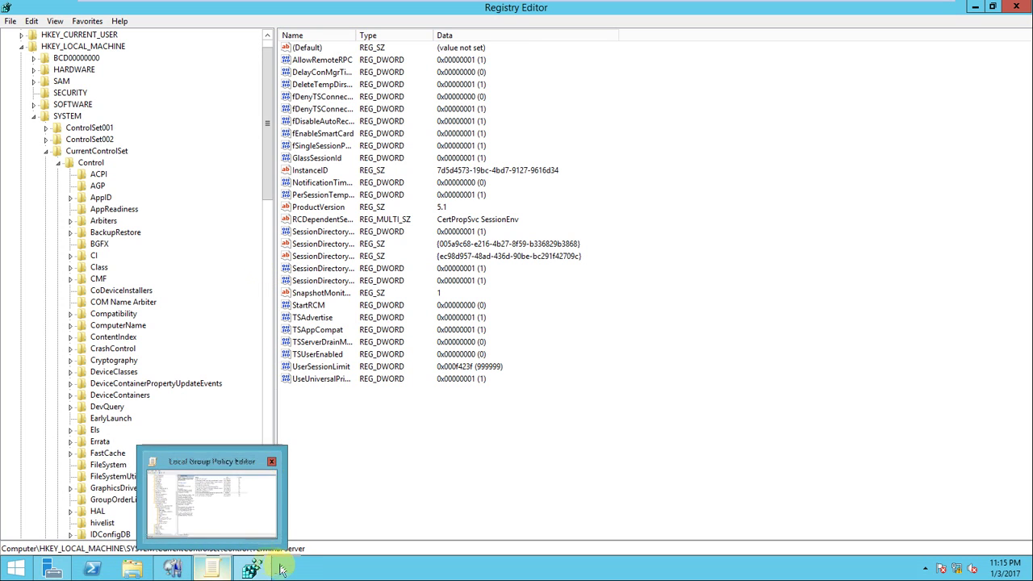
scroll(181, 230, "up", 1)
key("Left")
key("Left")
key("Left")
key("Left")
key("Left")
key("Left")
key("Left")
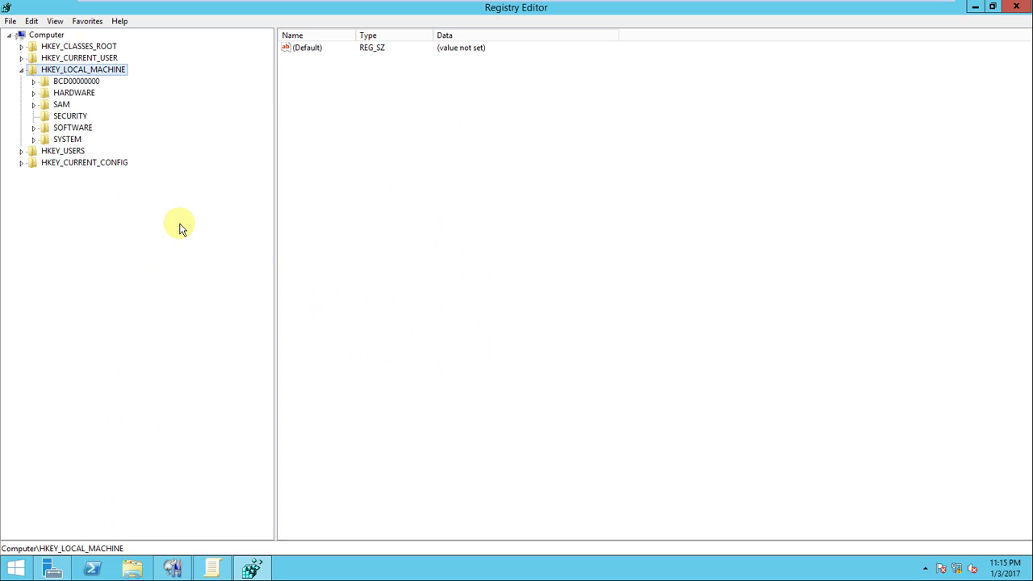
key("Left")
Open the registry key HKEY_LOCAL_MACHINE\SYSTEM\CurrentControlSet\Control\Terminal Server
left_click(22, 71)
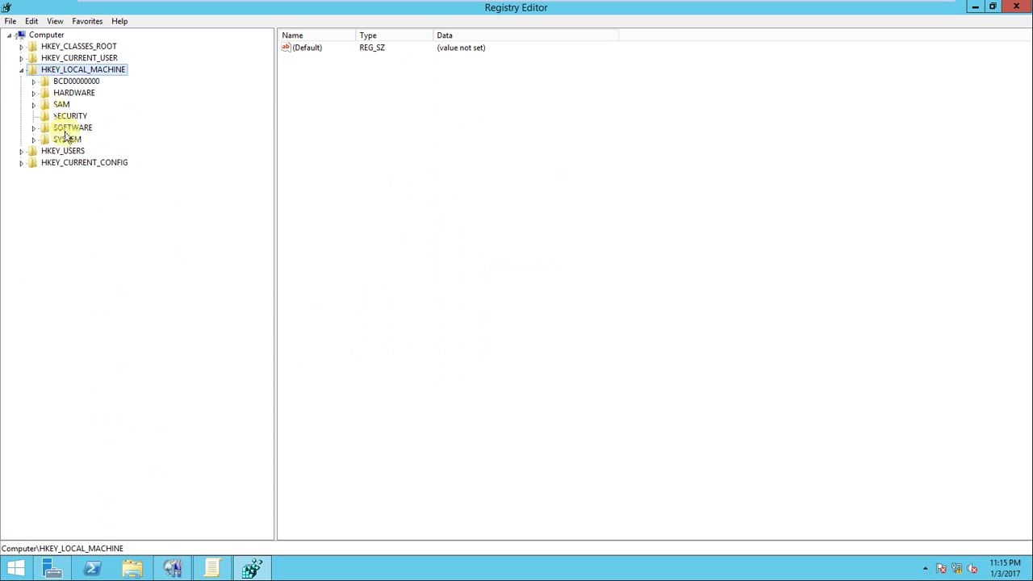
left_click(34, 140)
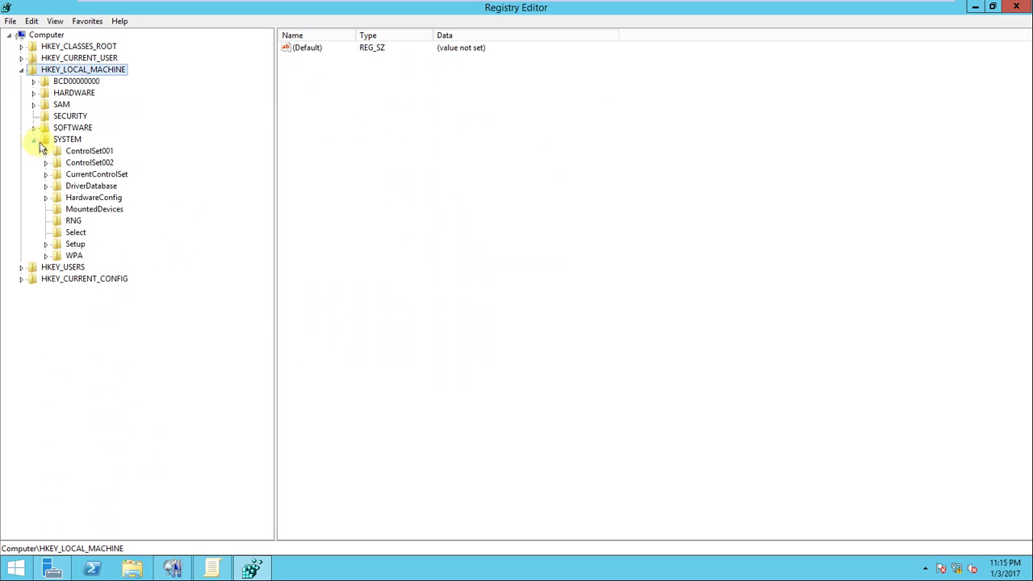
left_click(93, 175)
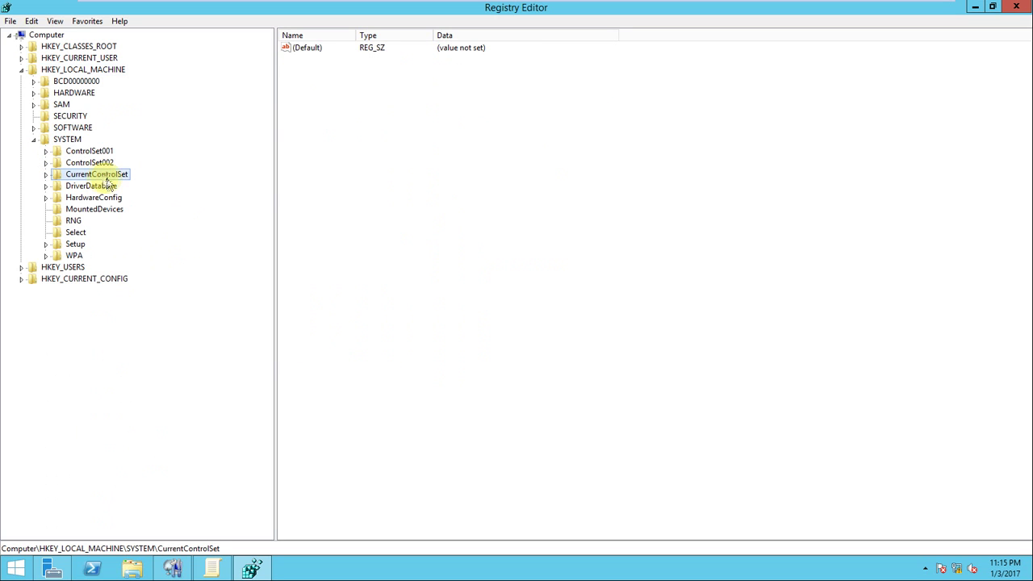
left_click(45, 175)
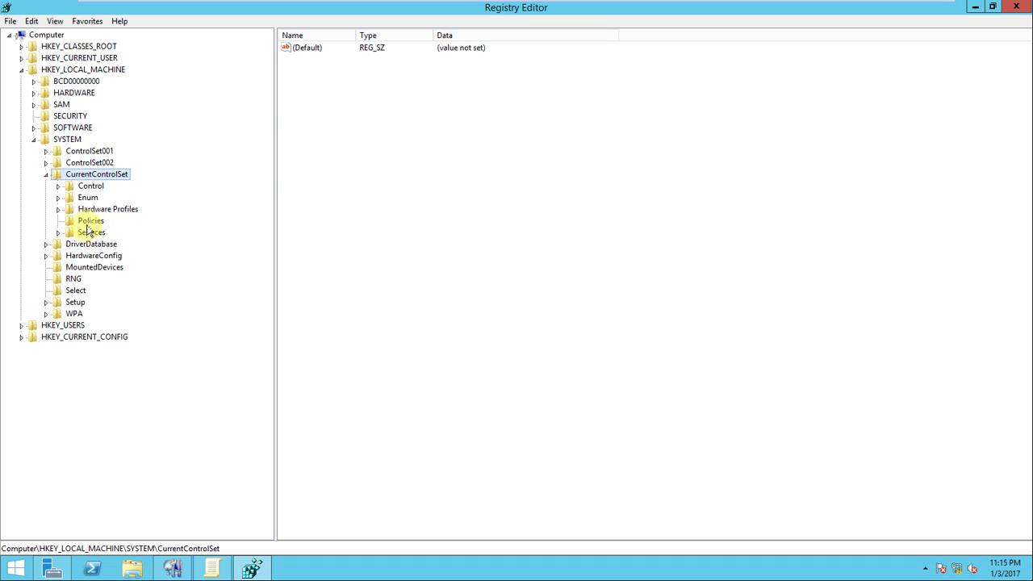
left_click(59, 186)
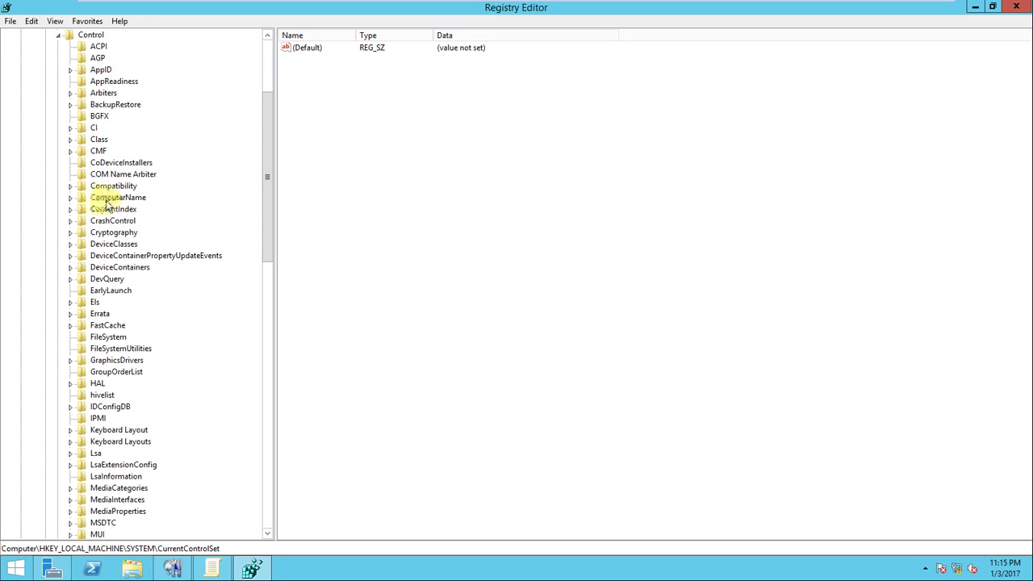
left_click(92, 36)
left_click(98, 46)
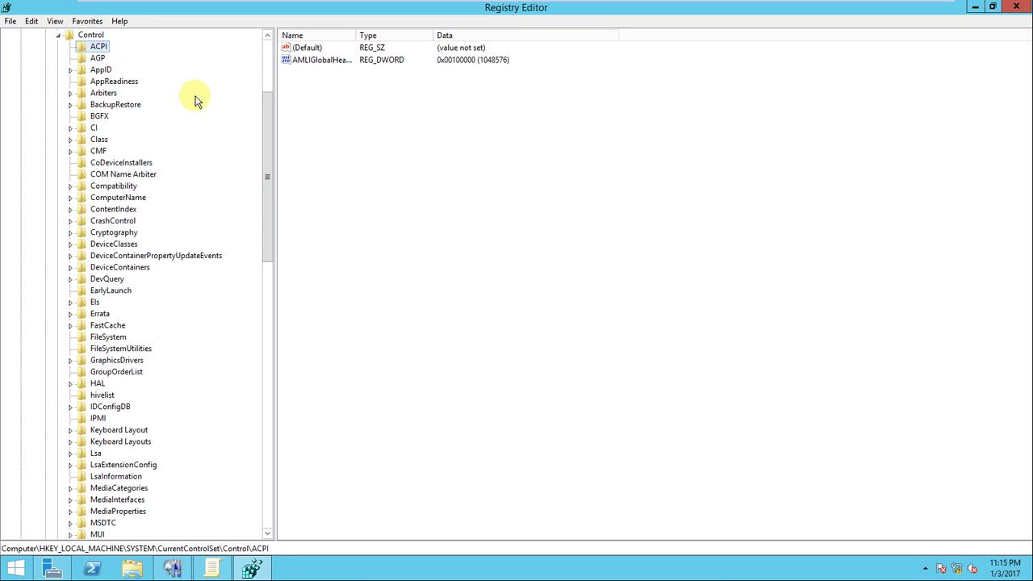
type("te")
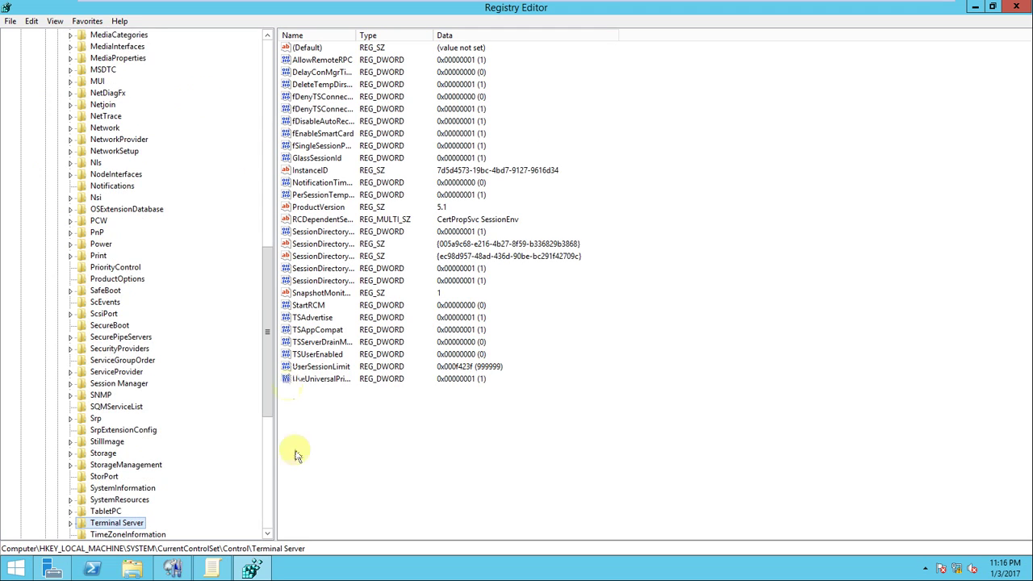
scroll(147, 468, "down", 2)
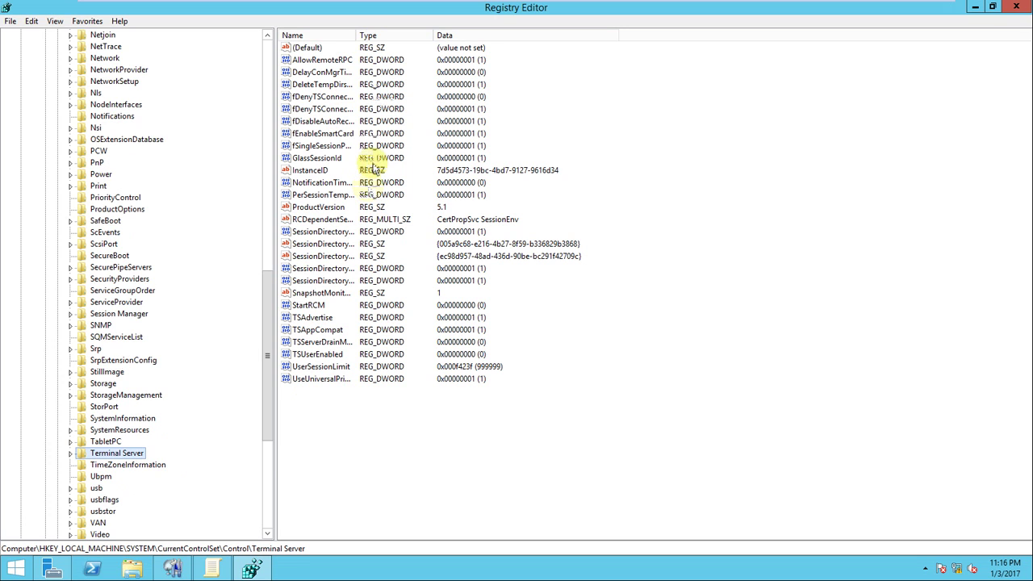
Widen the value name column and set the fSingleSessionPerUser value data of the Terminal Server key to 0
left_click_drag(360, 38, 439, 40)
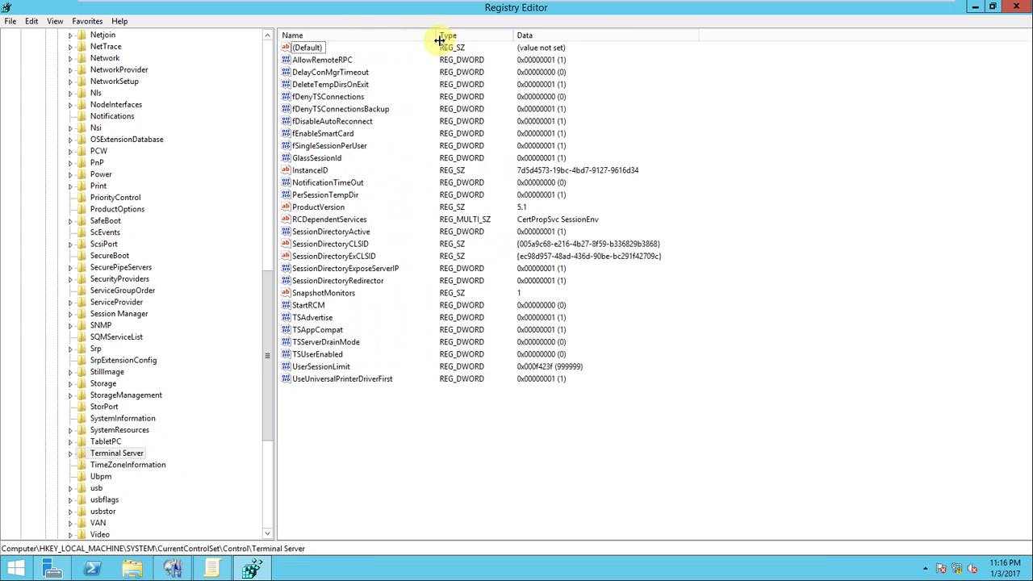
left_click(352, 150)
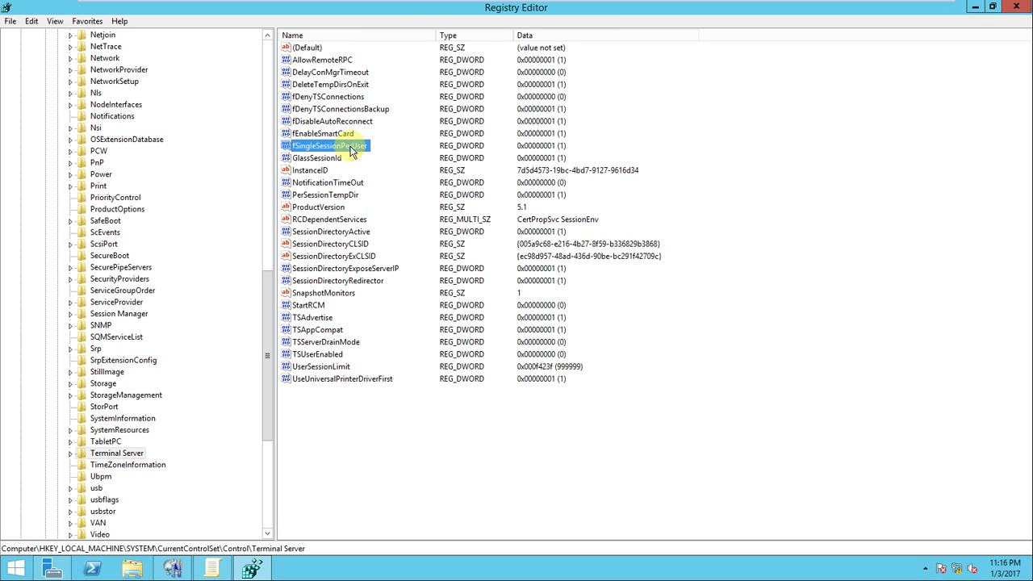
double_click(352, 150)
left_click(68, 127)
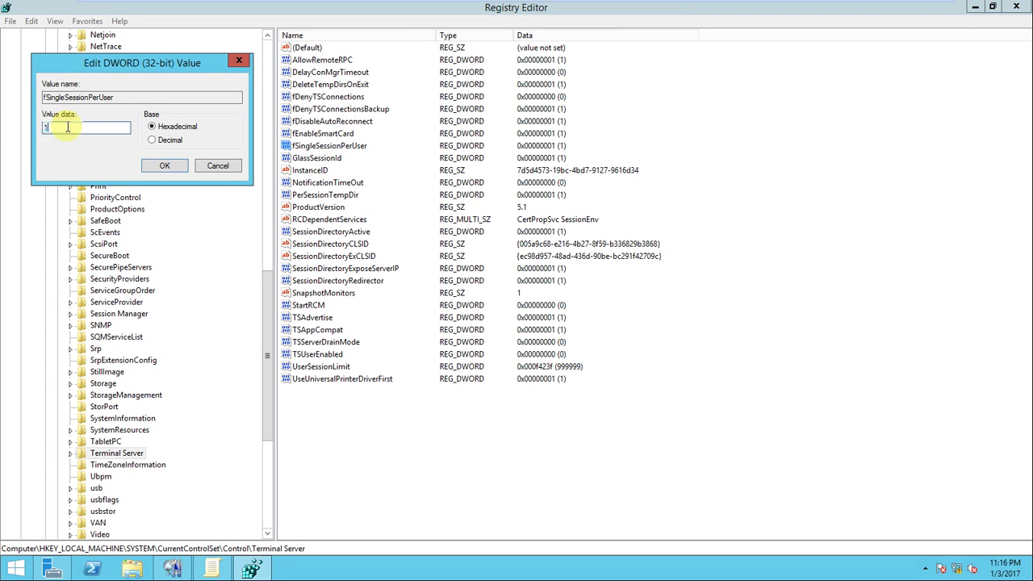
left_click_drag(68, 126, 2, 123)
type("0")
left_click(154, 167)
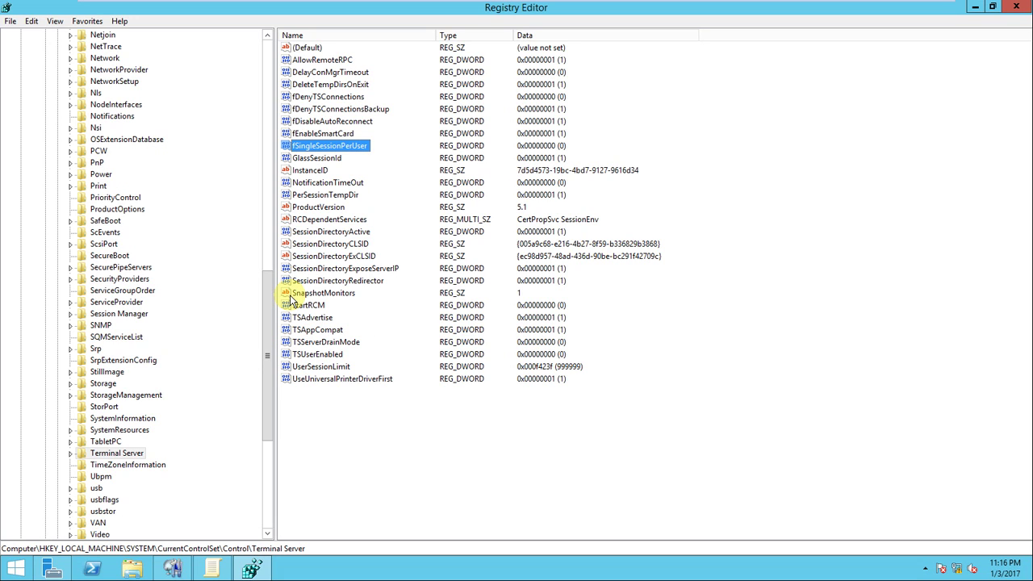
Close the Registry Editor and the Local Group Policy Editor to return to Server Manager
left_click(1016, 7)
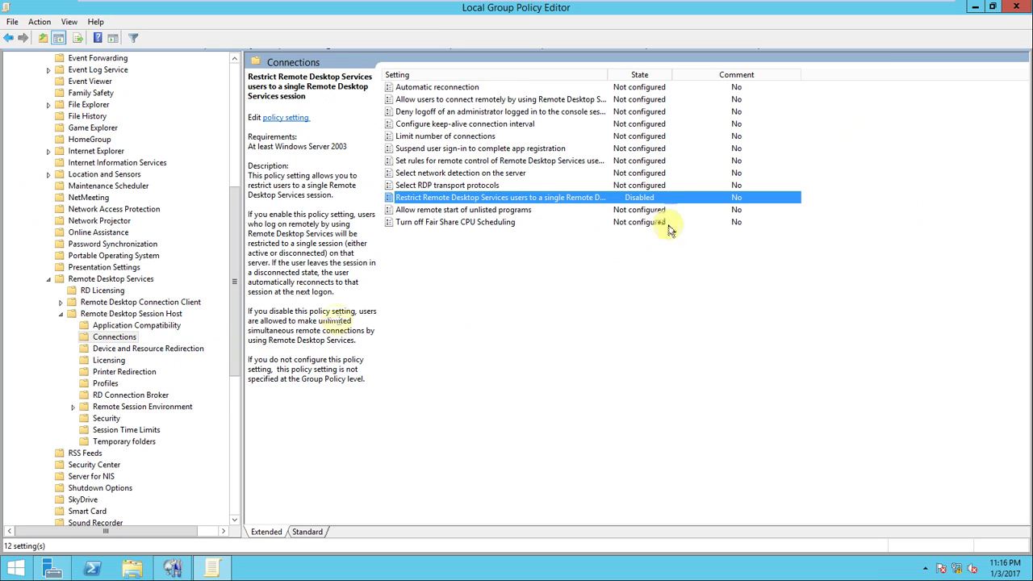
left_click(1016, 7)
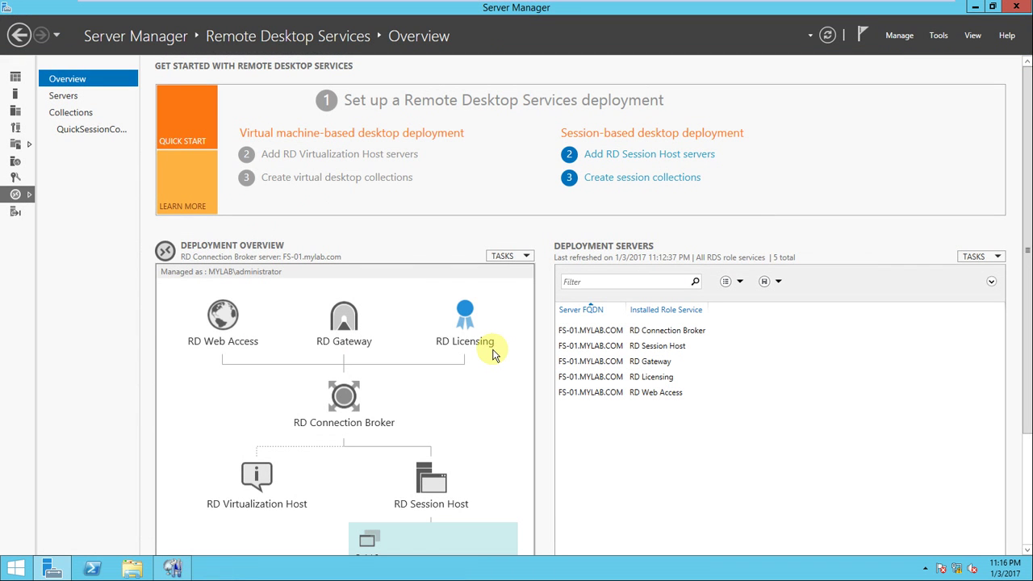